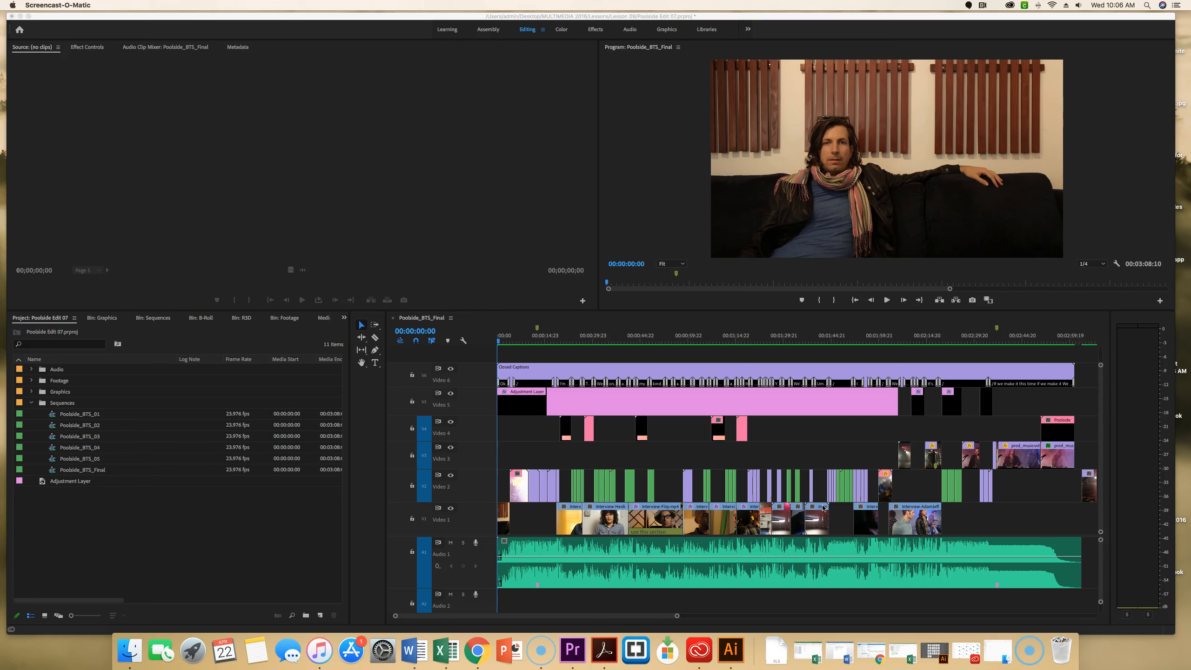
Open the media export settings for the Poolside_BTS_Final sequence and set the format to QuickTime.
left_click(523, 321)
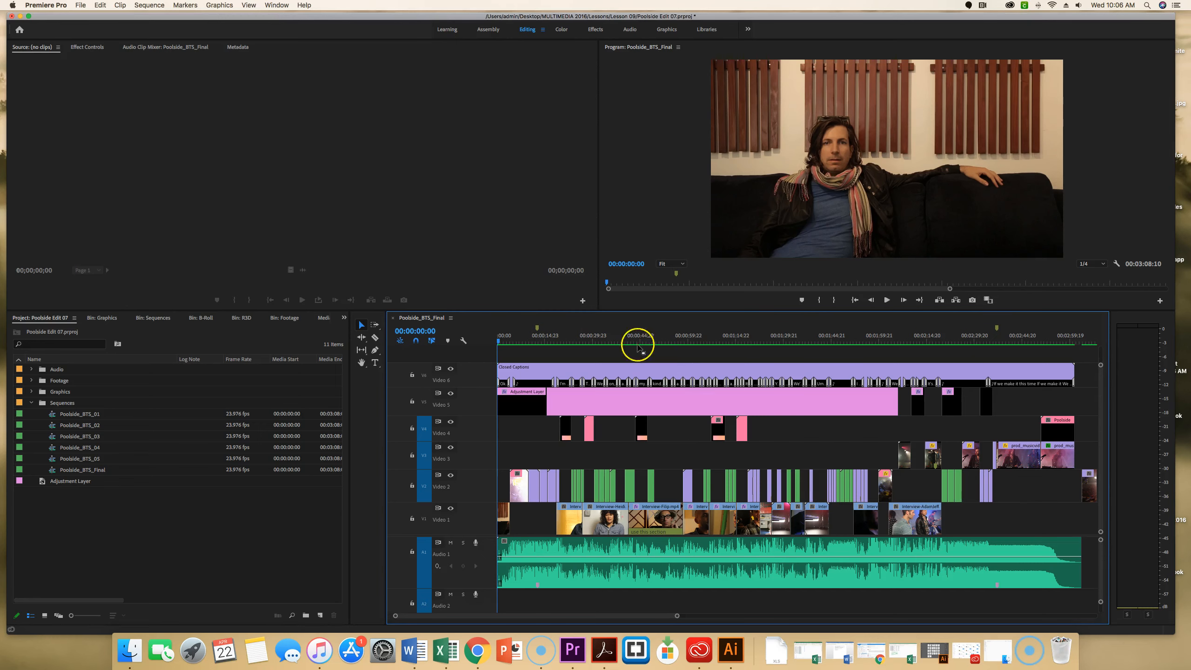
left_click(80, 4)
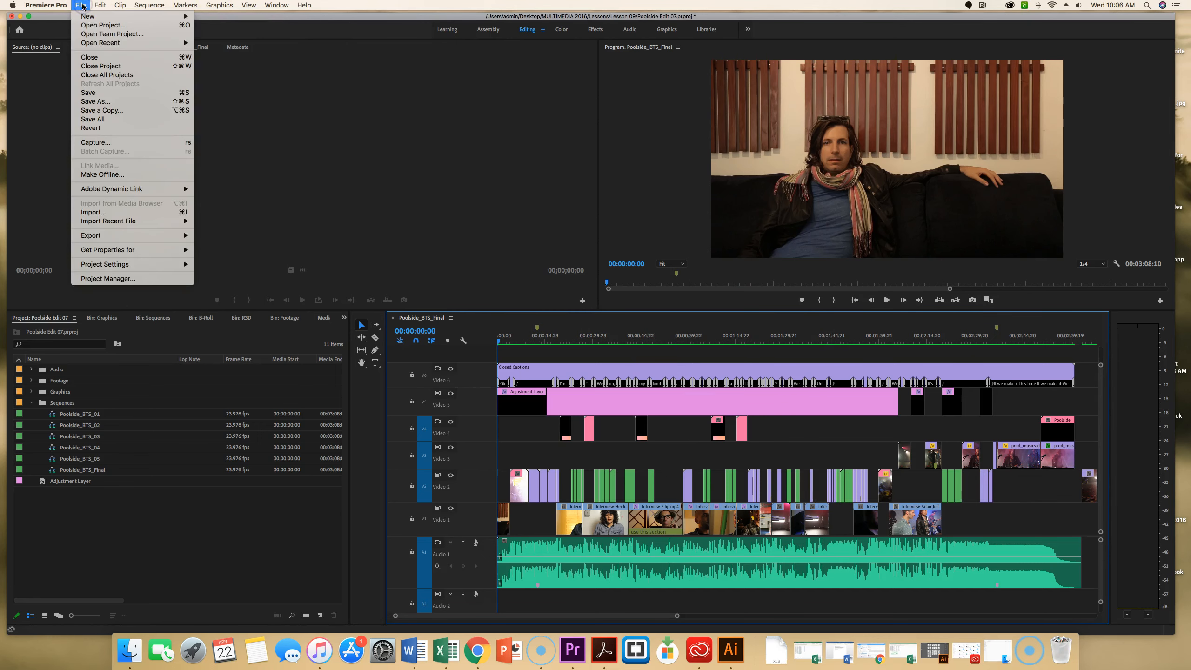
mouse_move(111, 235)
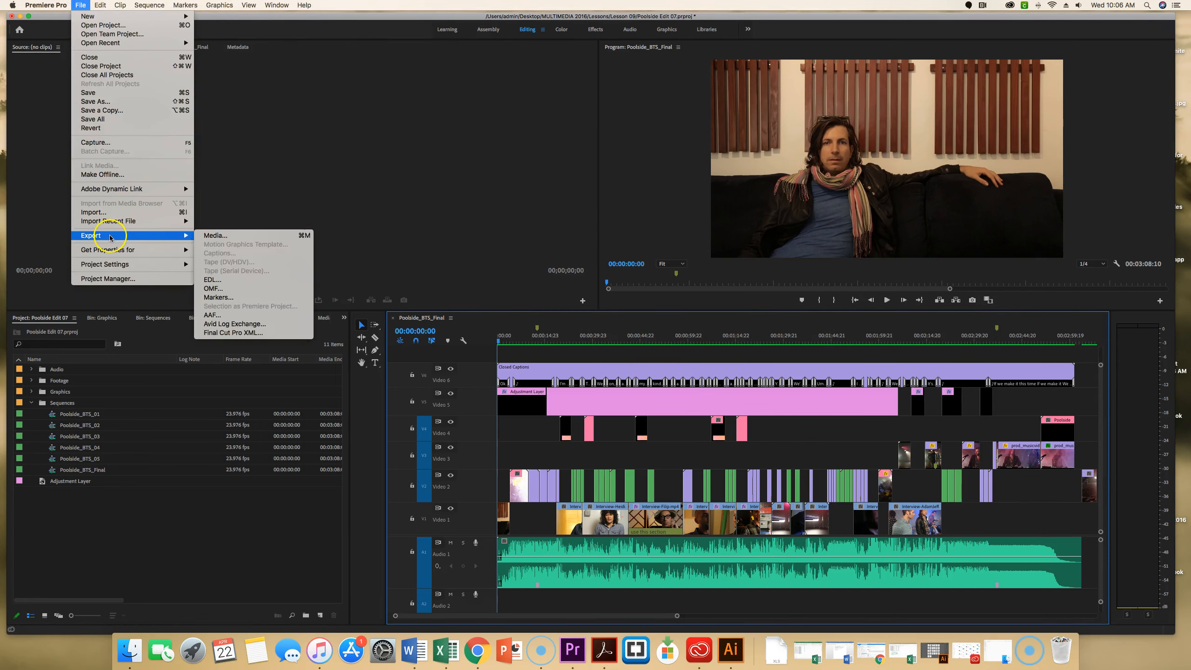
left_click(213, 236)
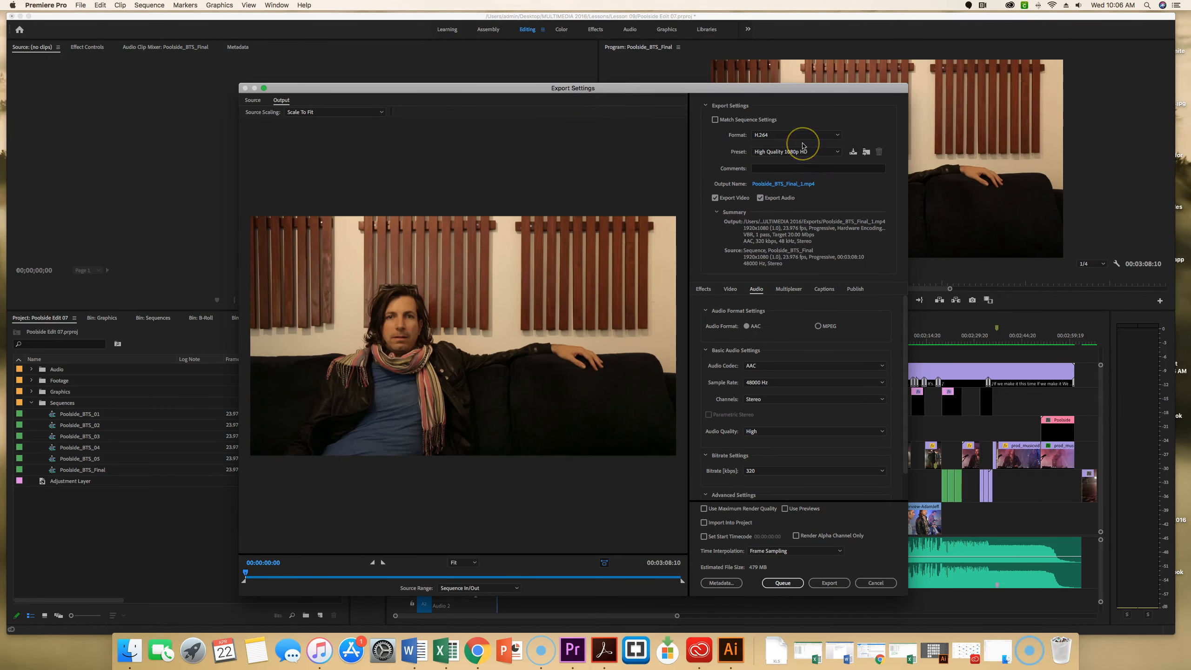
left_click(834, 143)
left_click(792, 136)
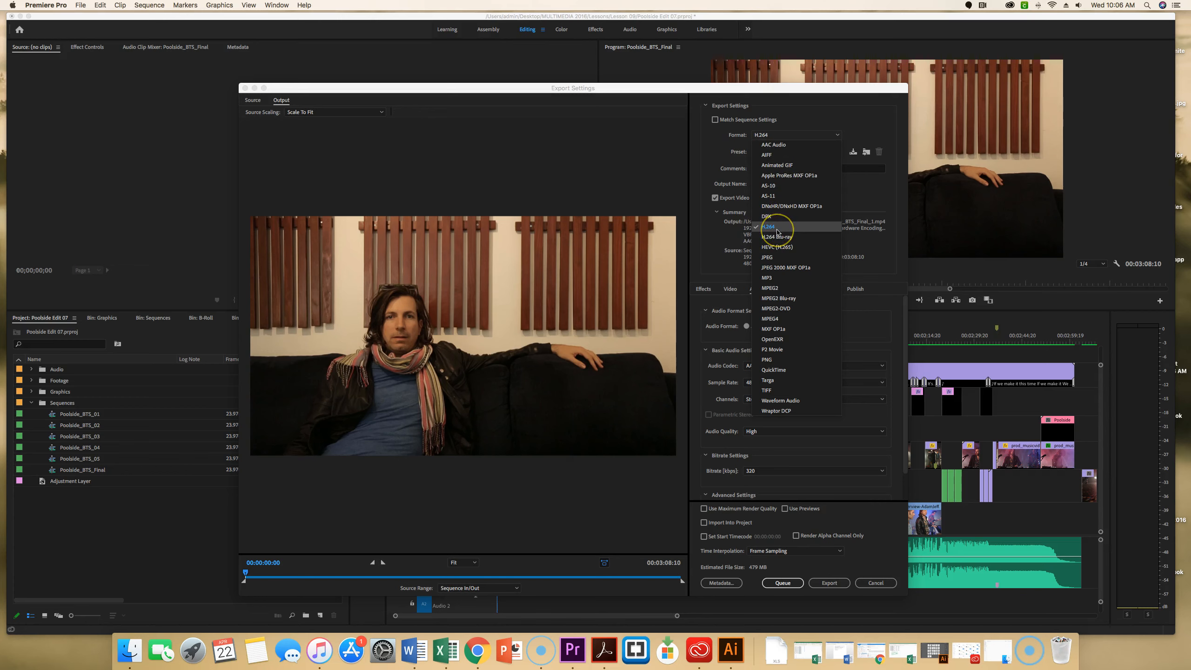
left_click(787, 369)
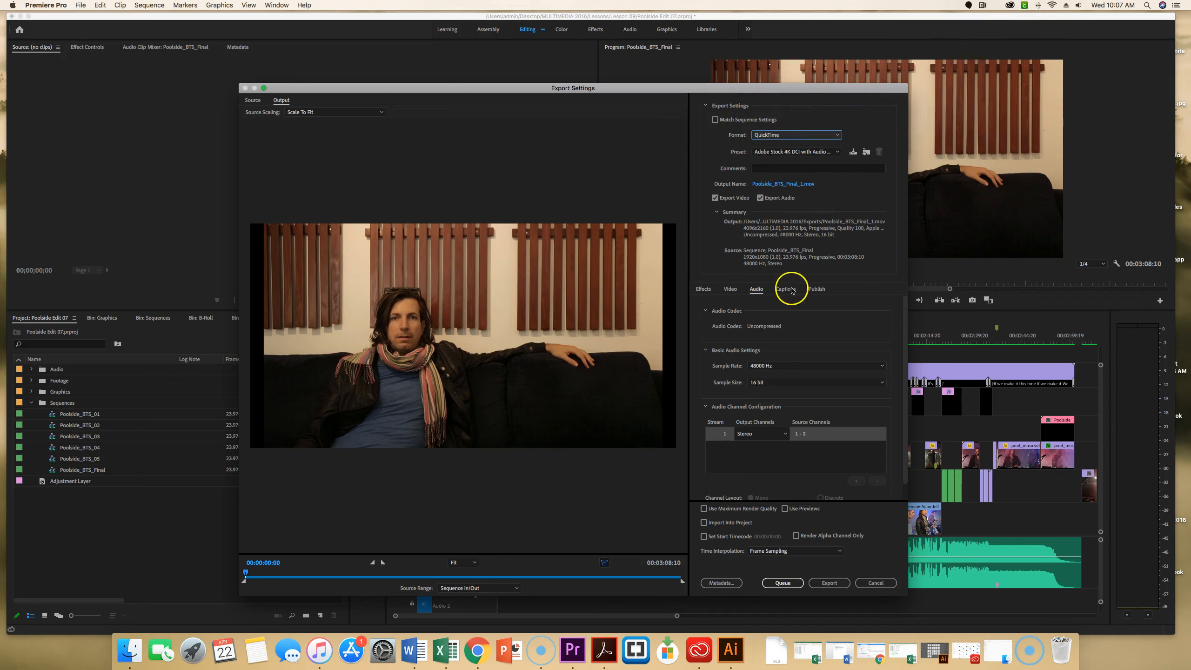
Set the export's video codec to Apple ProRes 422.
left_click(732, 289)
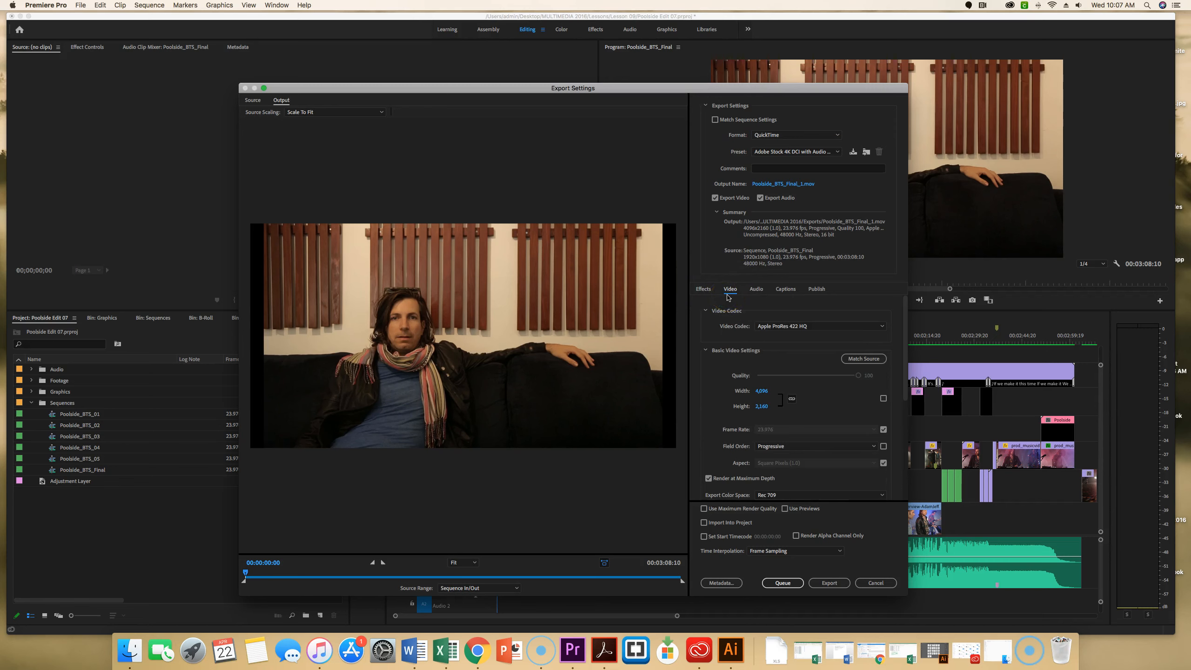
left_click(778, 326)
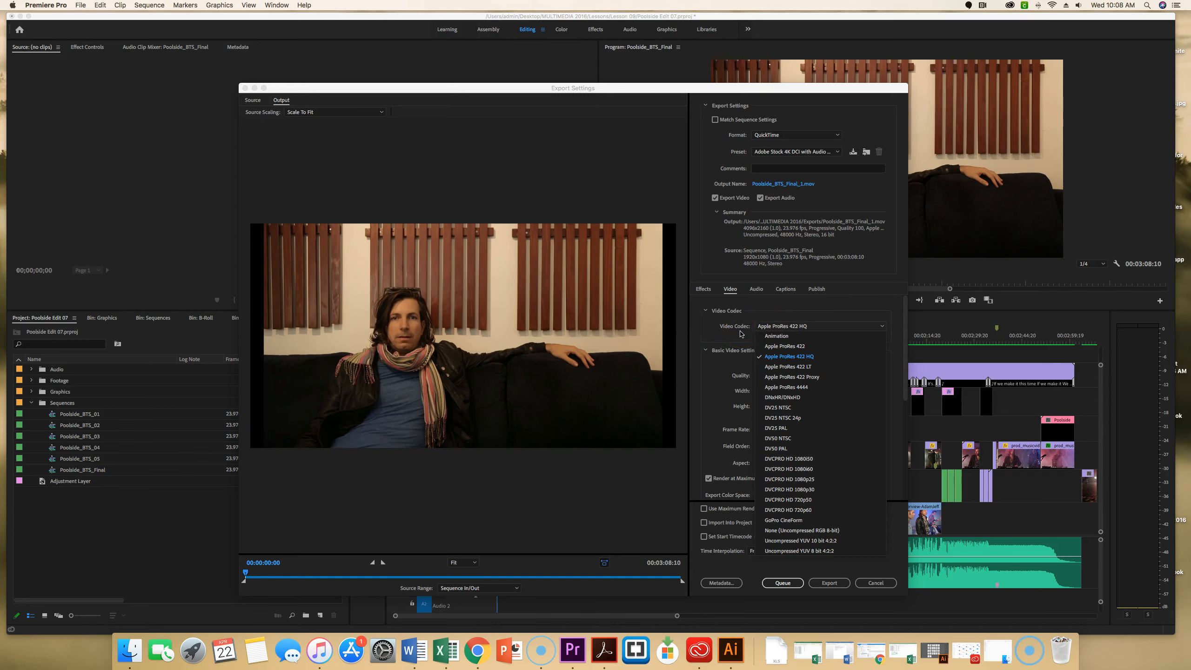
left_click(801, 346)
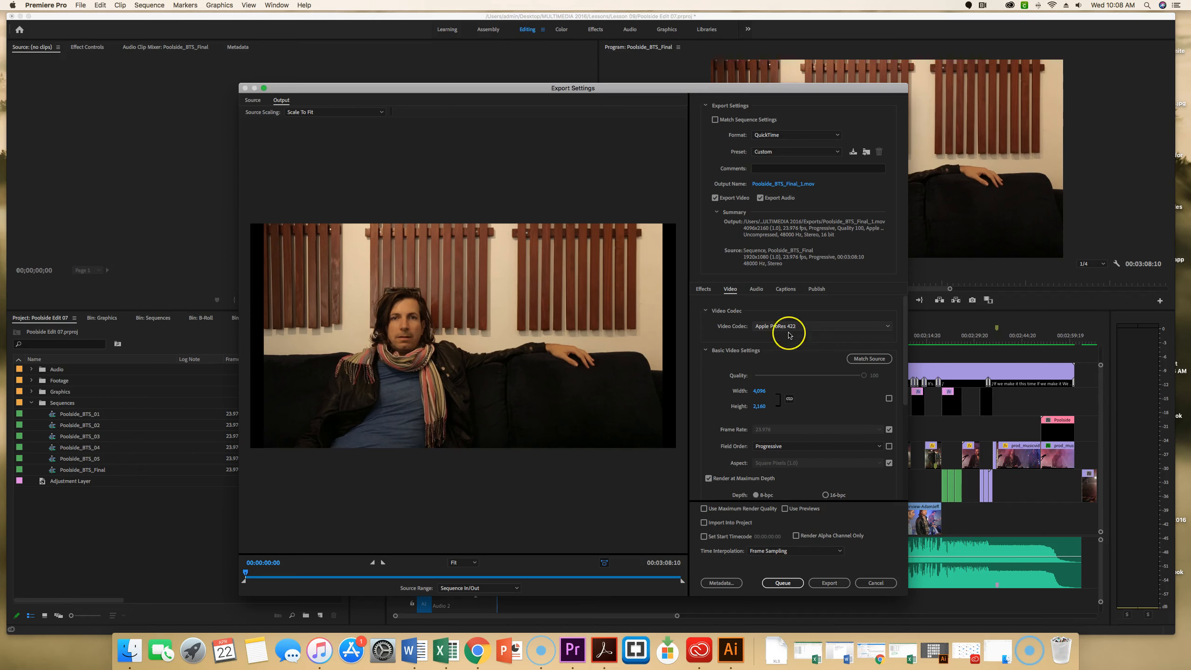
scroll(905, 336, "down", 3)
scroll(904, 338, "up", 2)
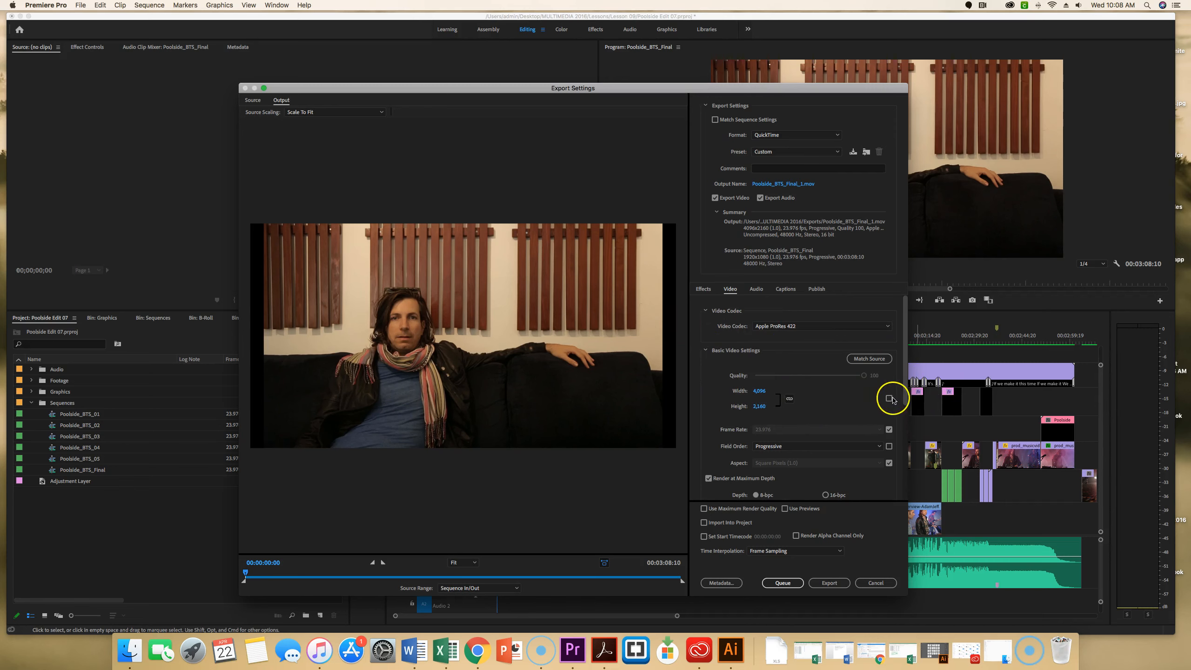
Set the export frame size to a width of 1920 and a height of 1080.
left_click(757, 391)
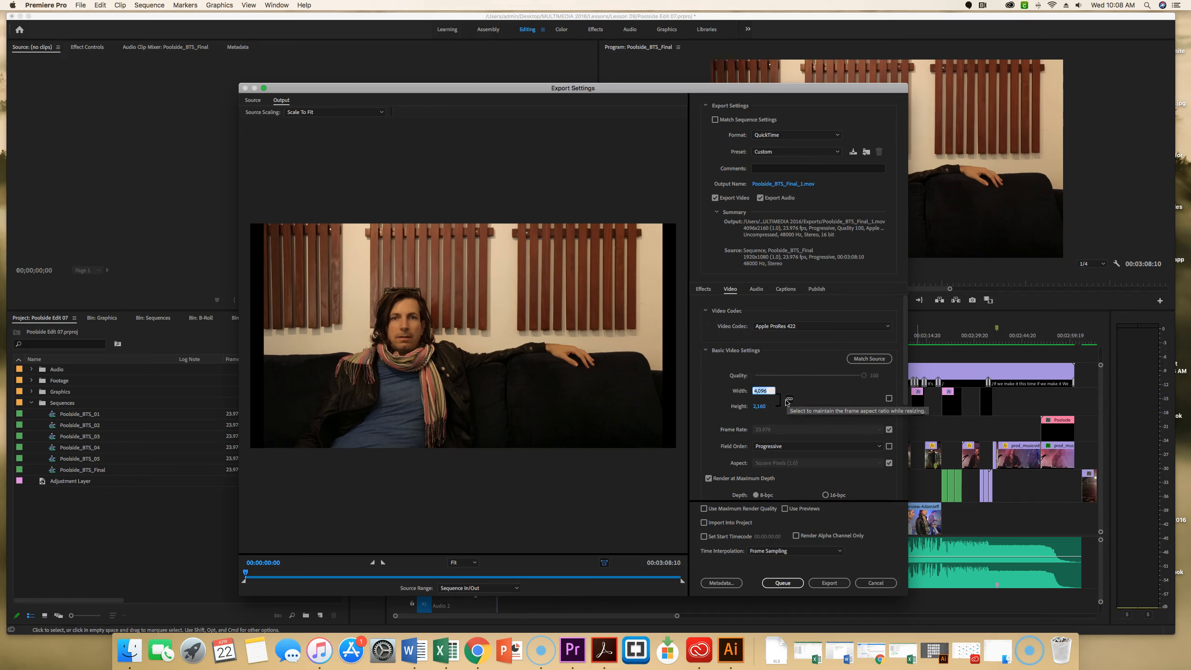
type("1,9")
type("20")
key("Return")
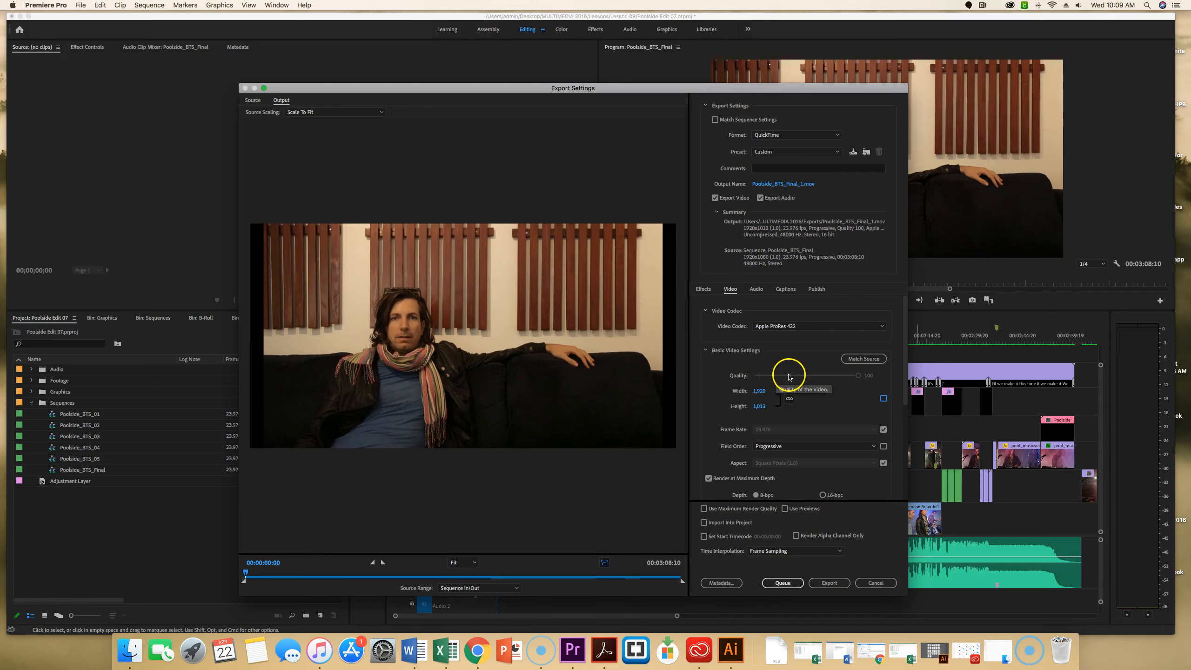
left_click(758, 406)
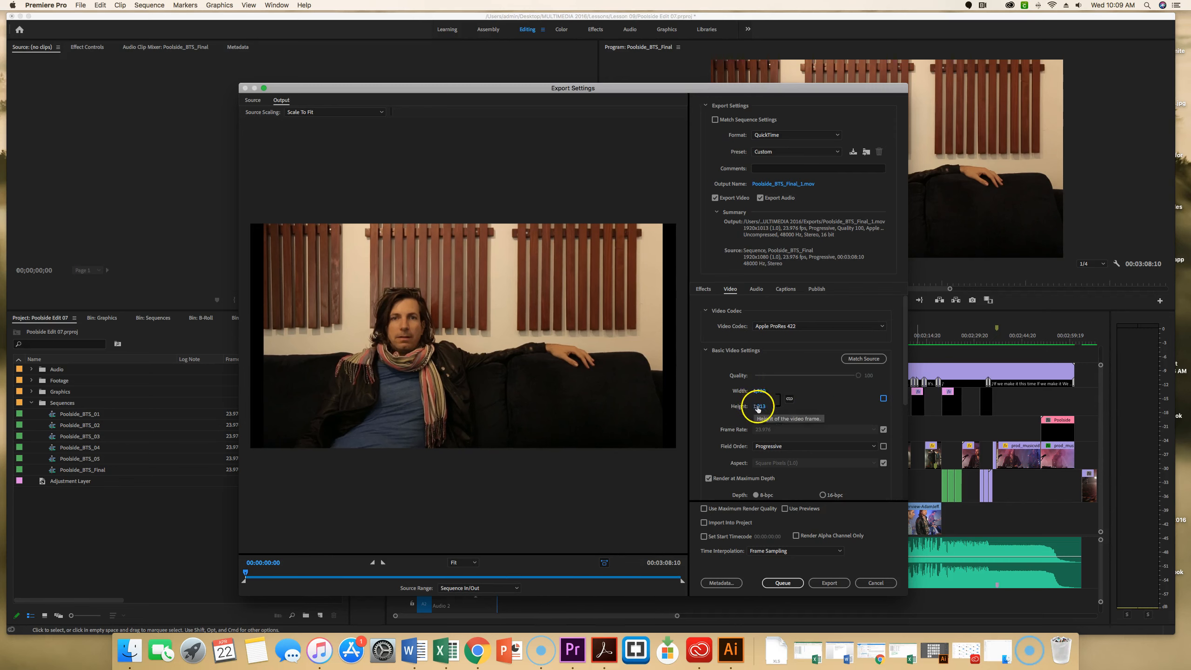
type("1,0")
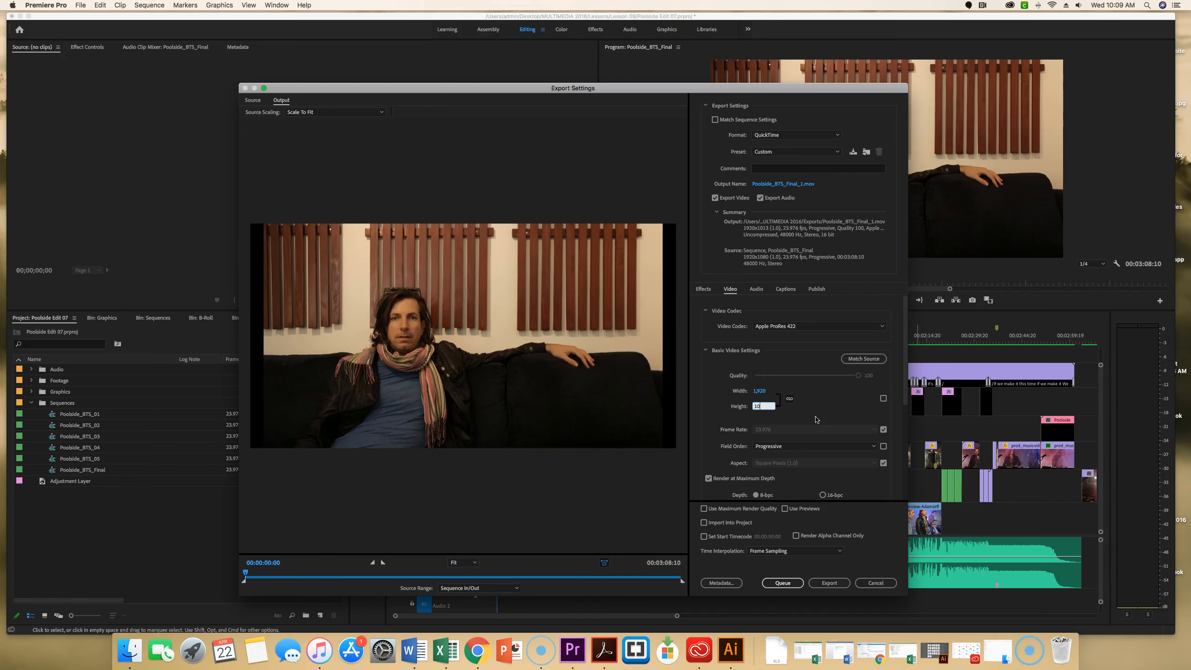
type("80")
key("Return")
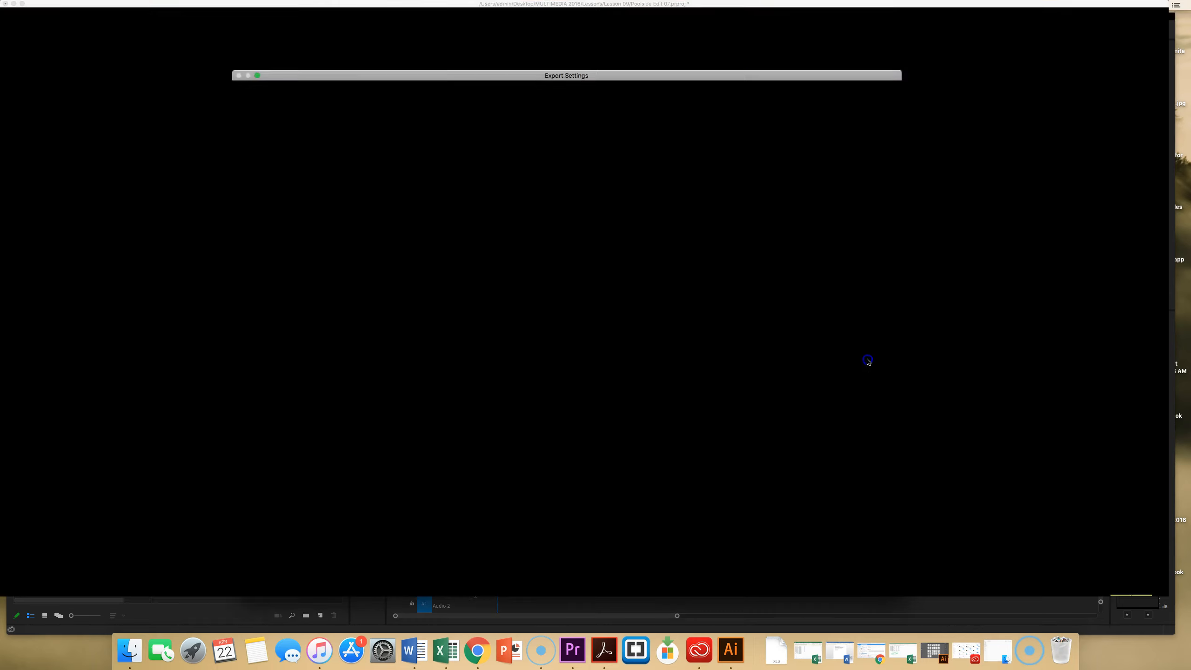
Match the export's basic video settings to the source sequence.
left_click(866, 359)
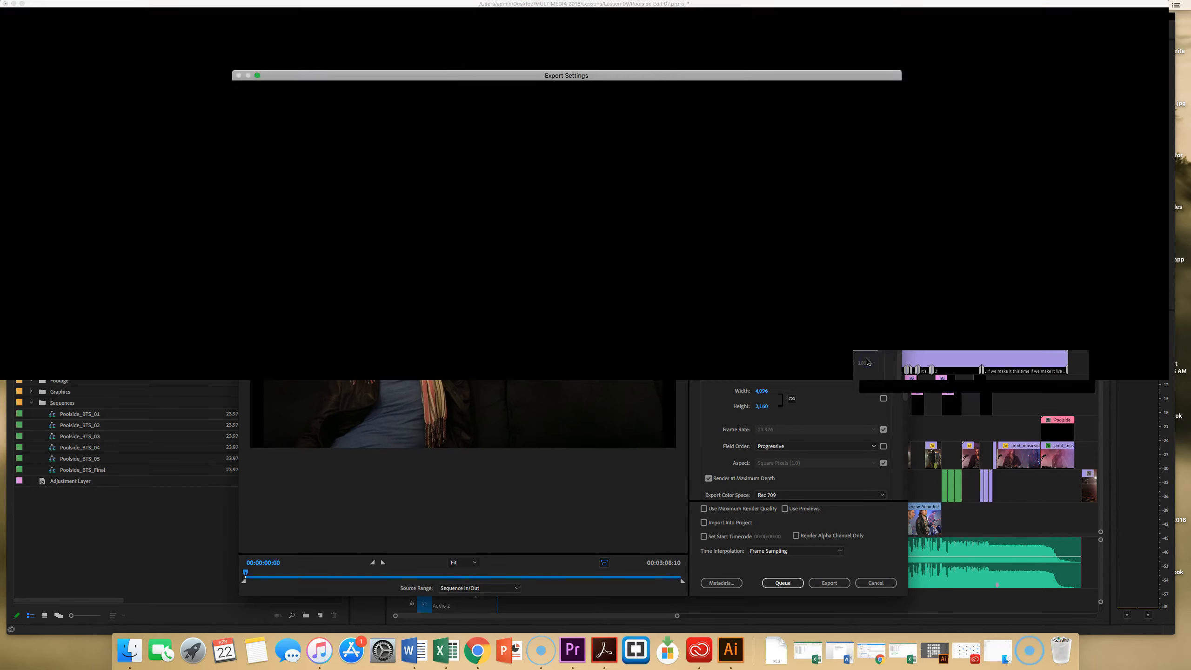
left_click(865, 359)
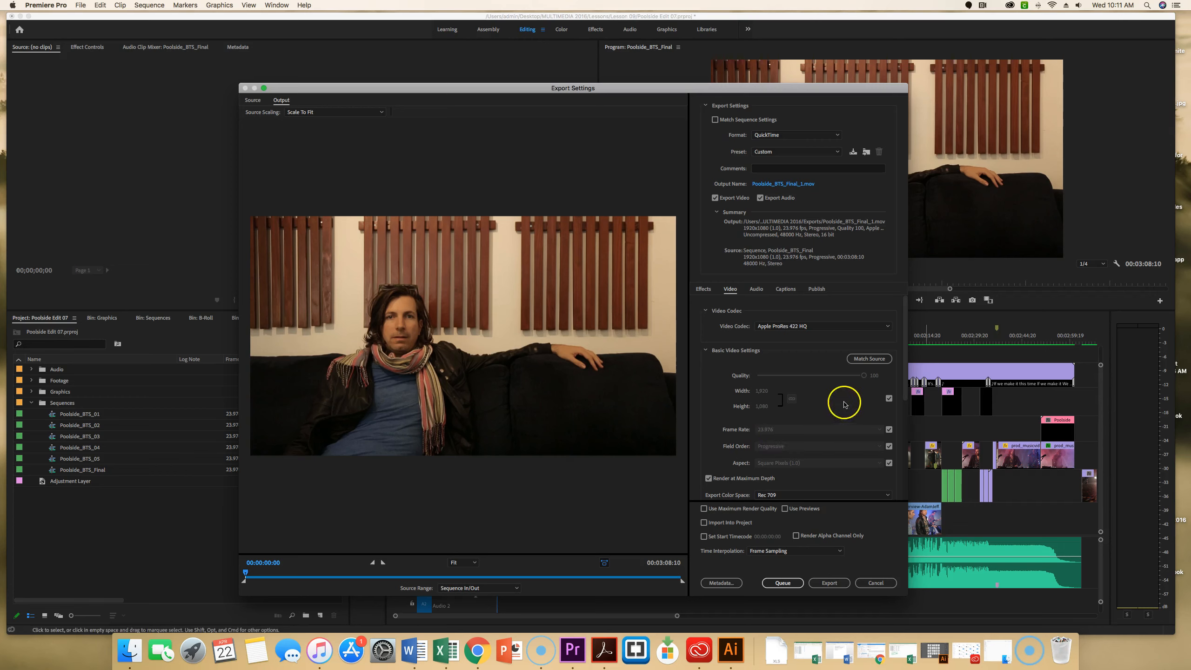
left_click(797, 463)
Set the export audio to a 48000 Hz sample rate with Stereo output channels.
left_click(756, 289)
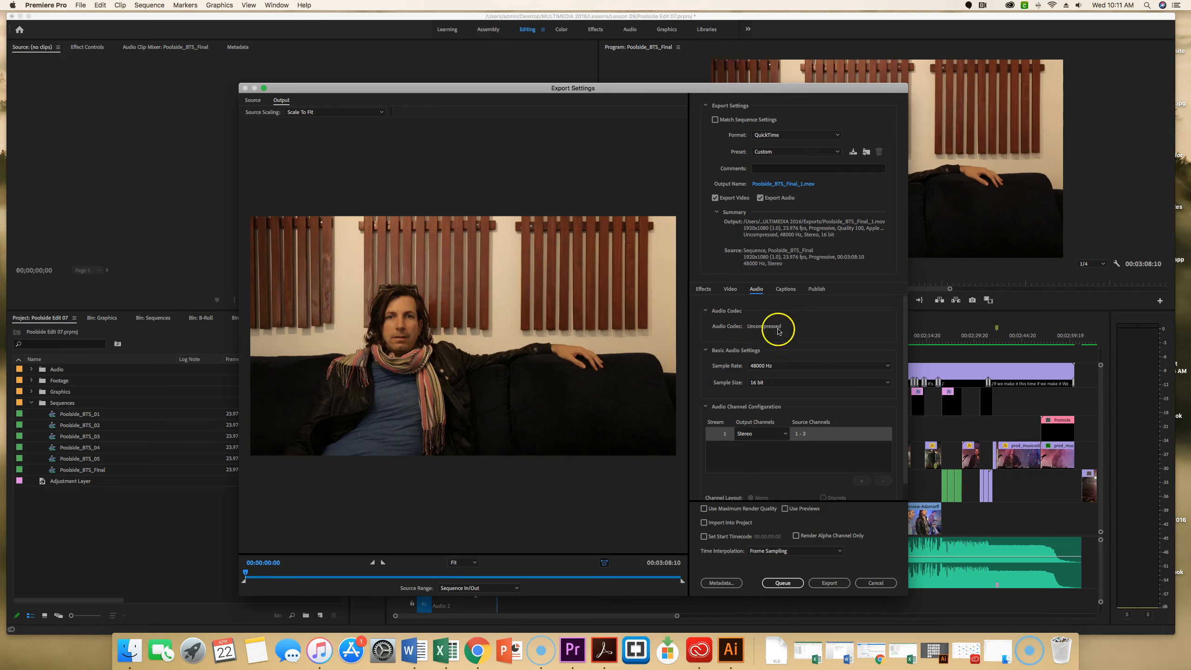
left_click(765, 366)
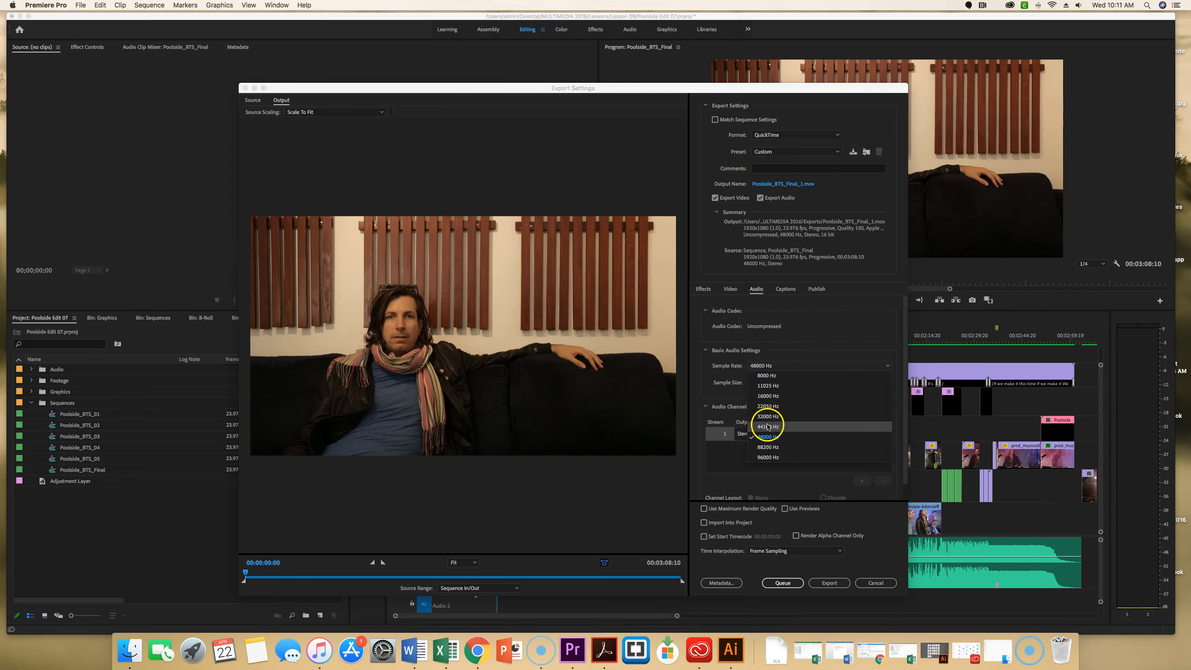
left_click(769, 396)
left_click(768, 367)
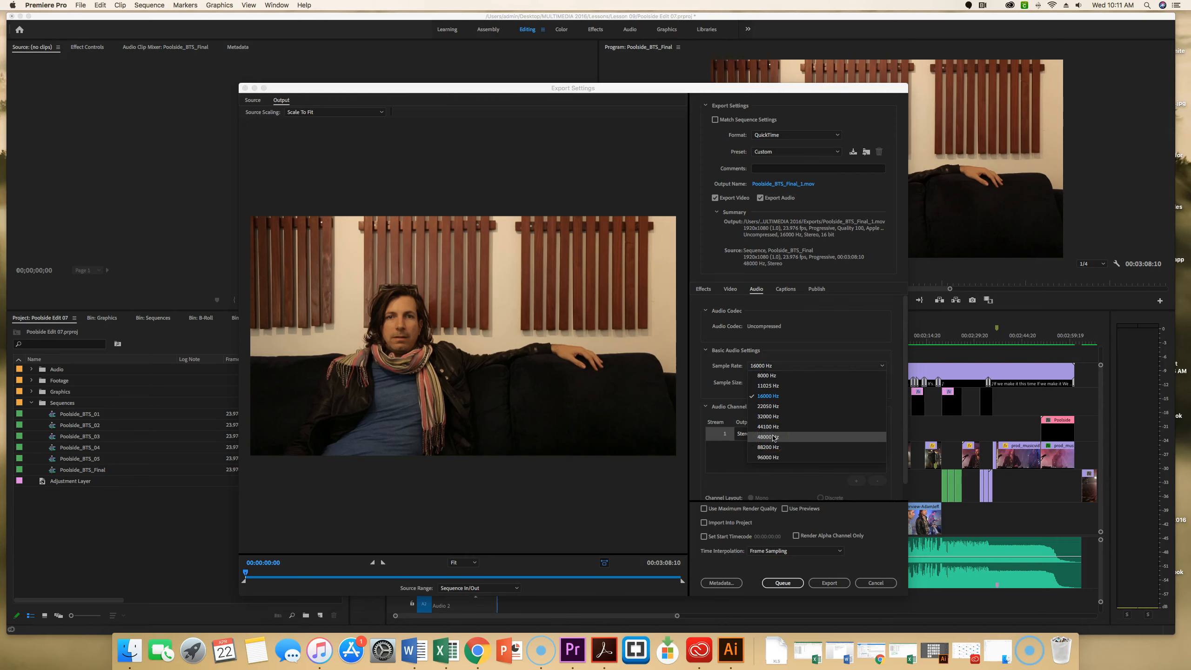
left_click(771, 437)
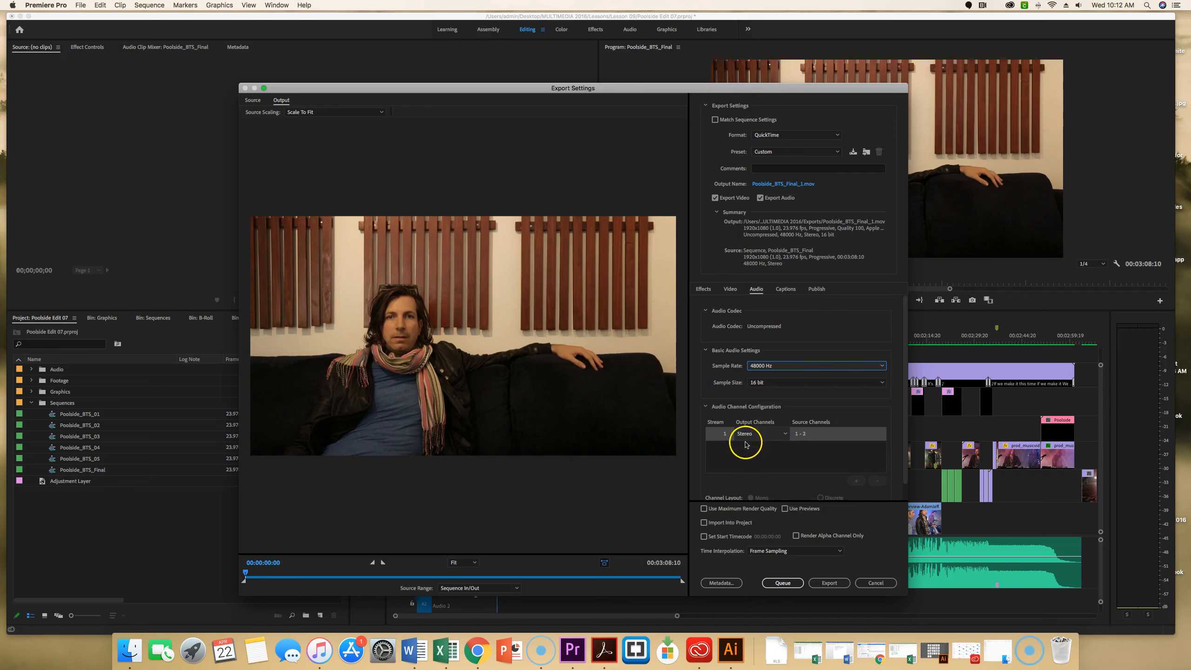
left_click(779, 433)
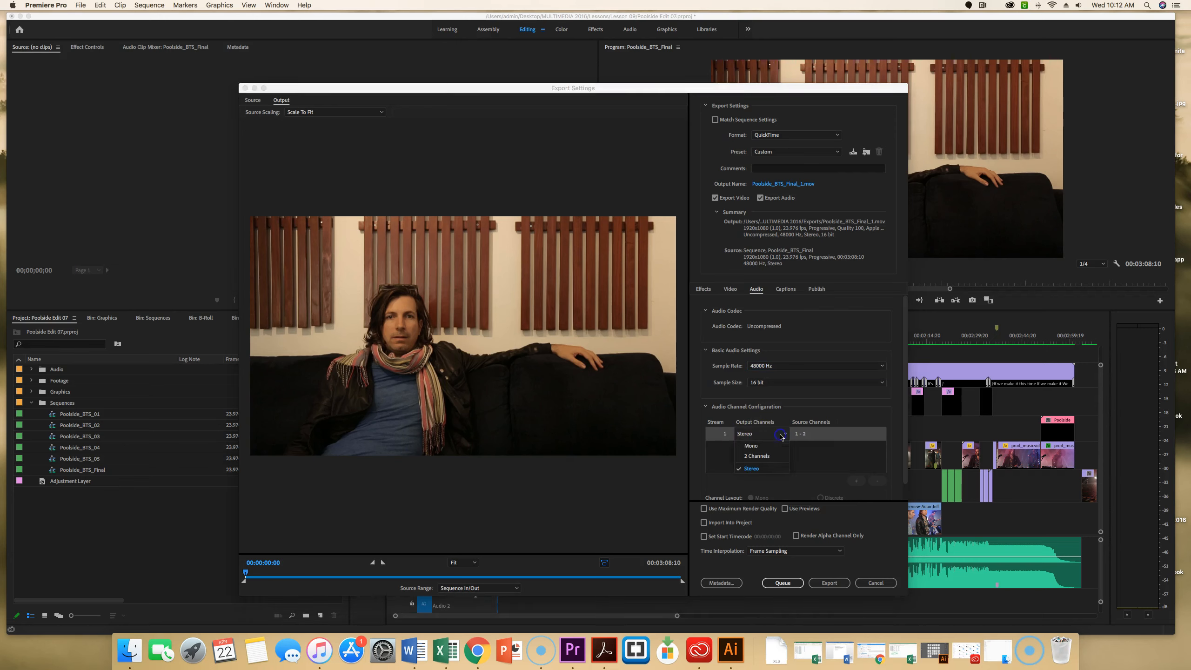
left_click(769, 466)
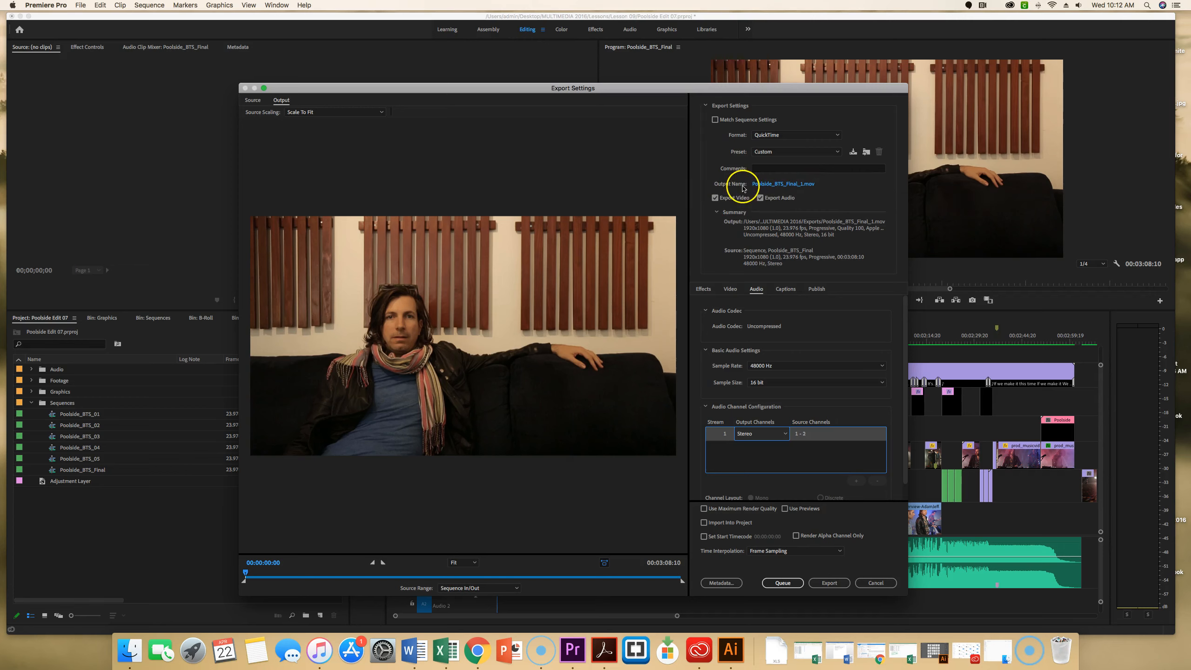
Name the output file Poolside_BTS_MASTER and save it to the Exports folder.
left_click(808, 184)
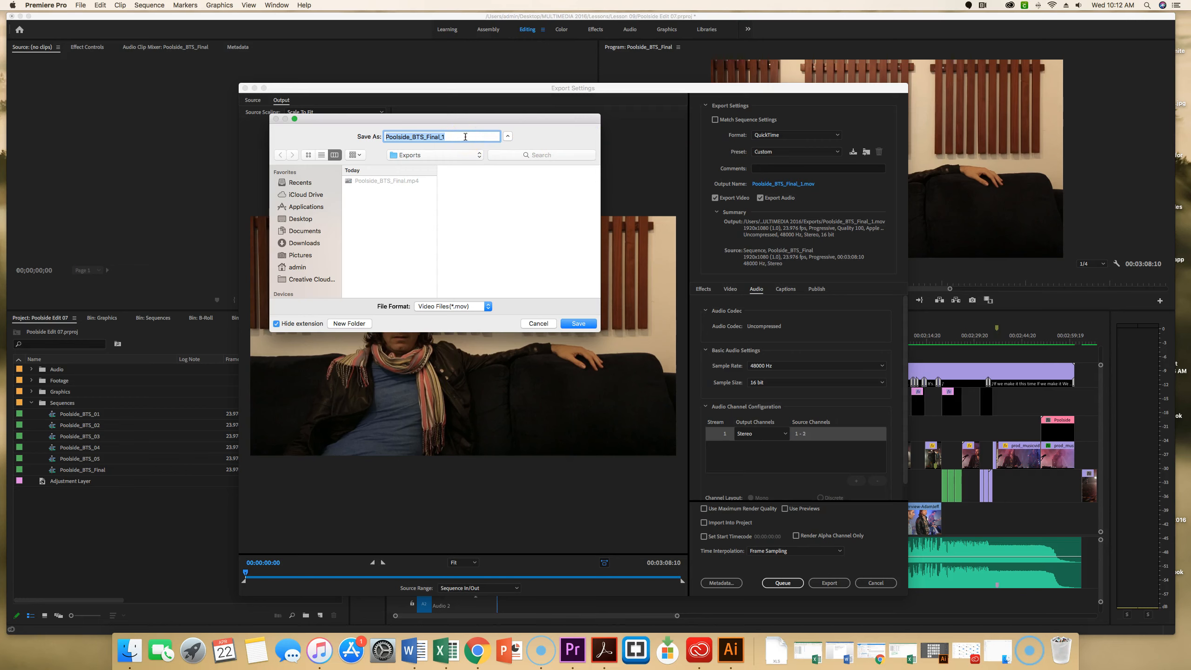
left_click_drag(446, 137, 429, 136)
key("BackSpace")
type("MASTER")
left_click(427, 144)
left_click(460, 294)
left_click(579, 324)
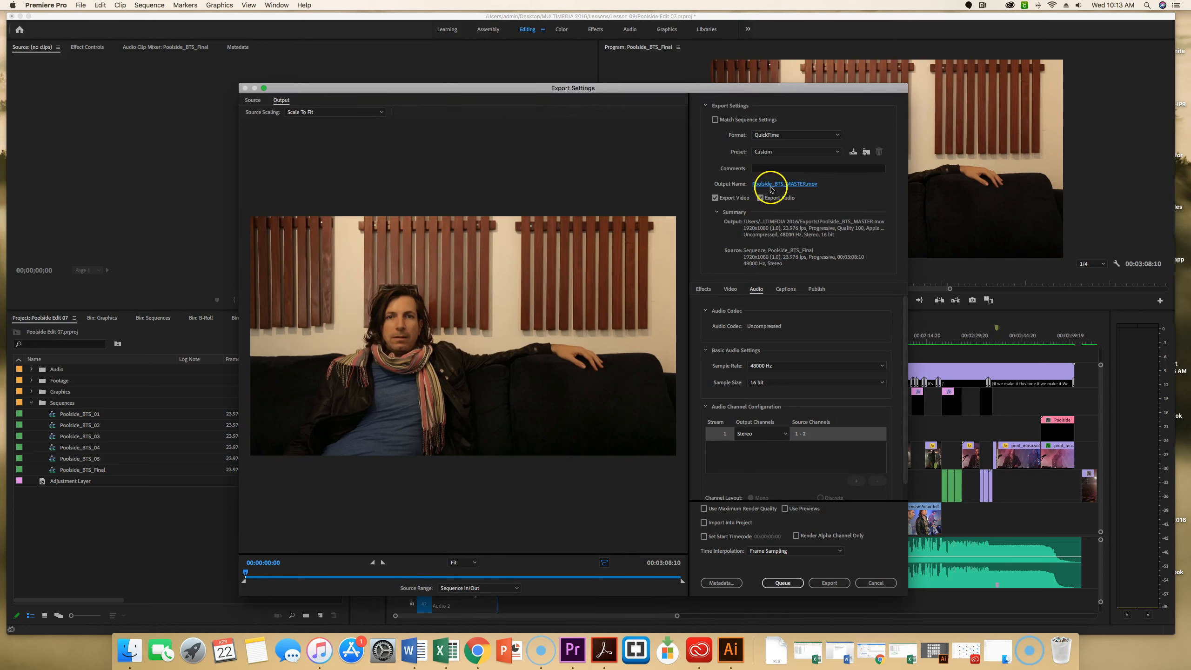
Save the current export settings as a preset named "QuickTime ProRes 1920x1080".
left_click(852, 153)
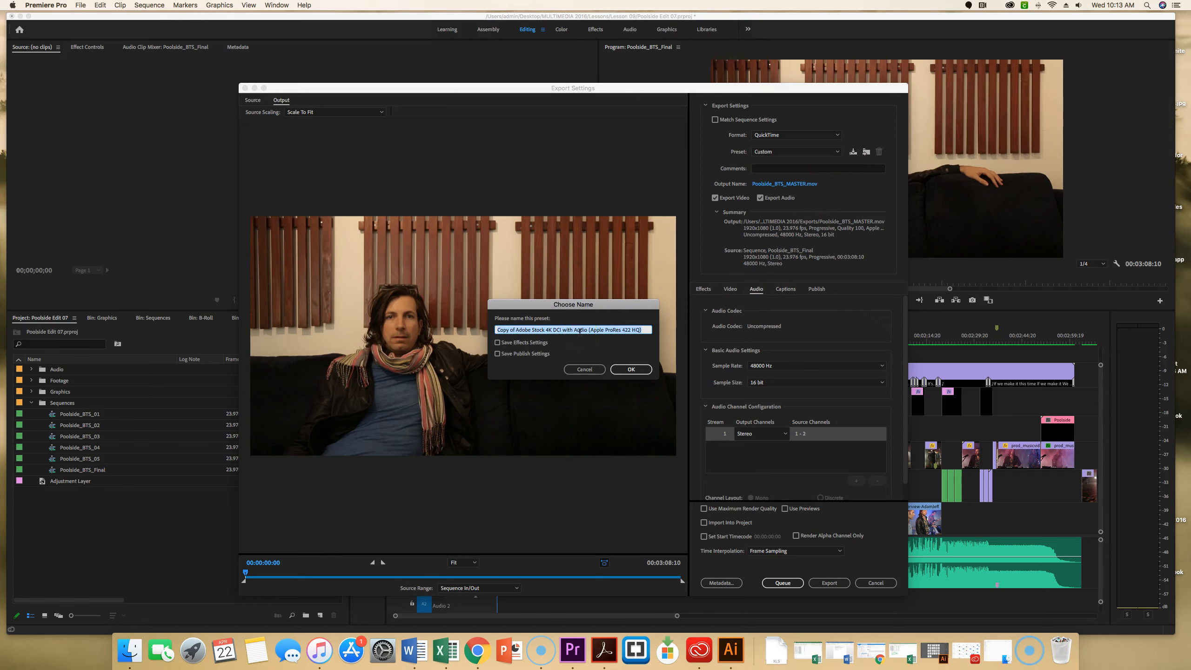
left_click_drag(650, 330, 483, 326)
type("QuickTime ProRes 1920x1080")
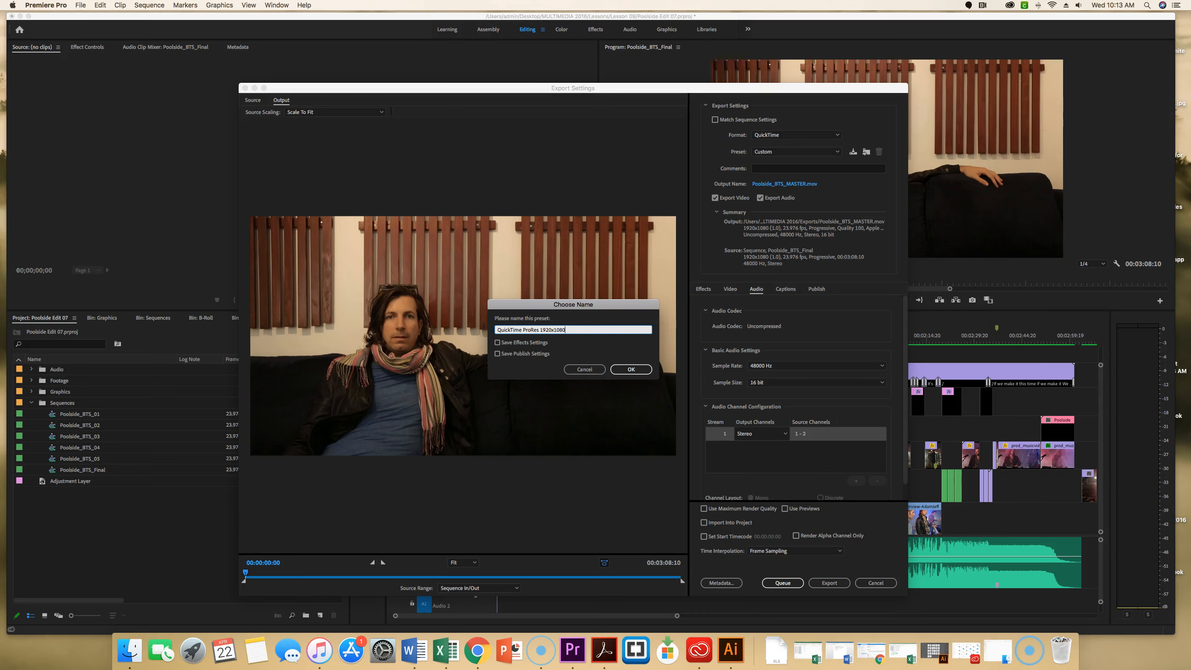
left_click(631, 369)
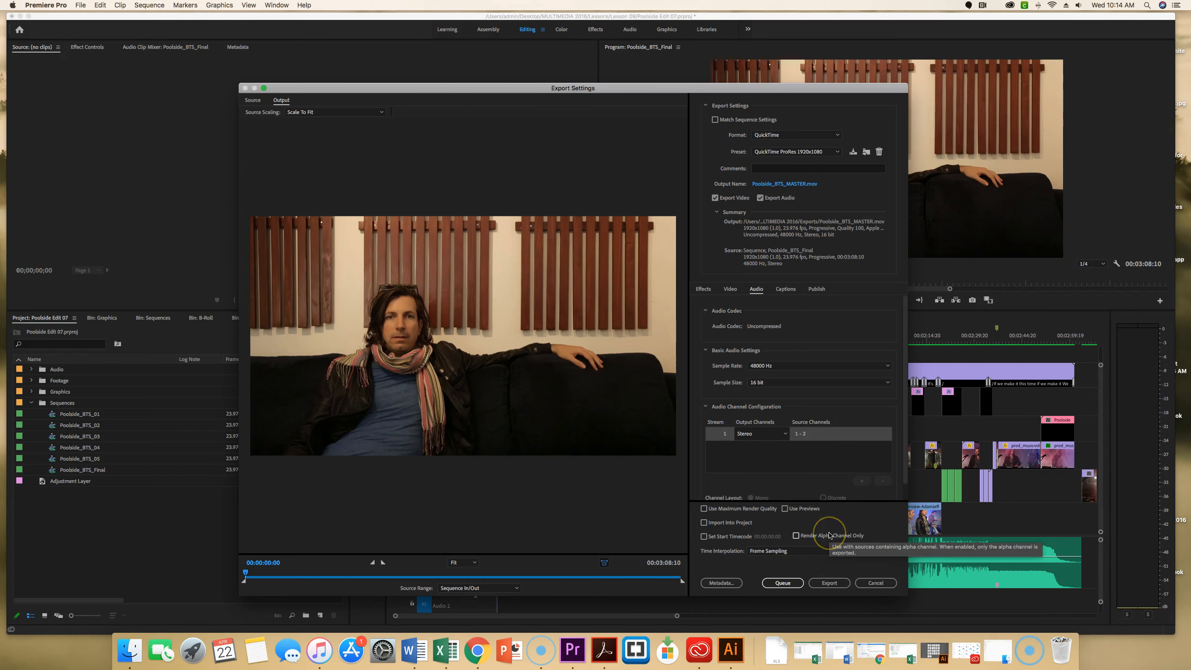
Send the configured master export to the Media Encoder queue.
left_click(785, 581)
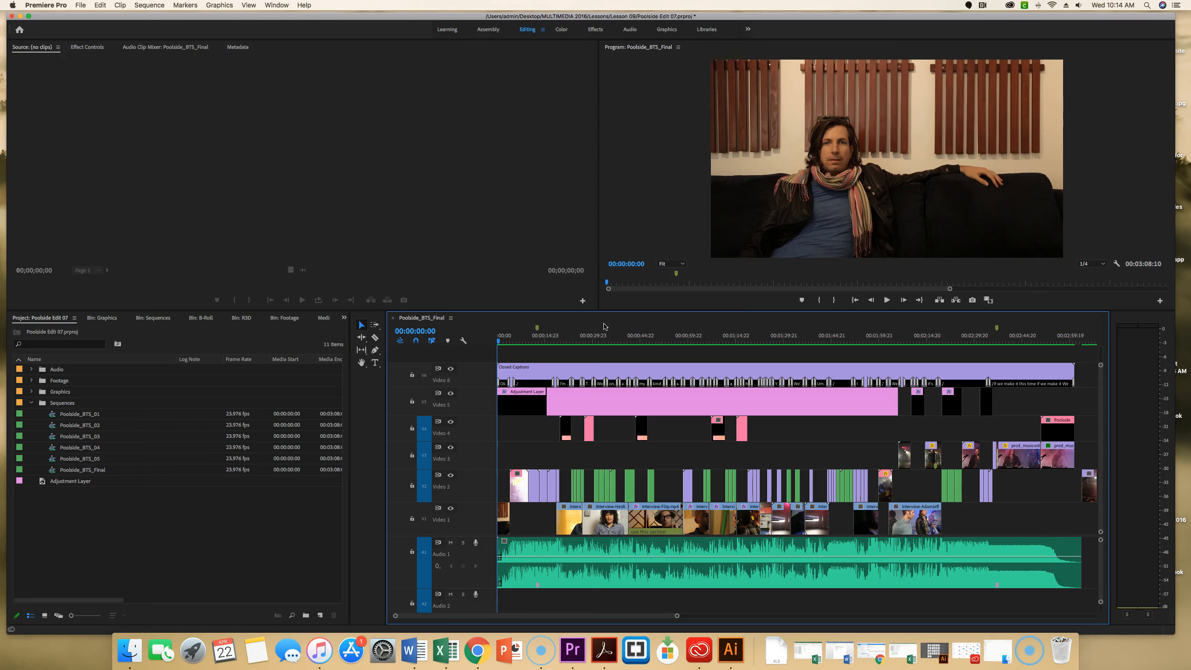
left_click(19, 634)
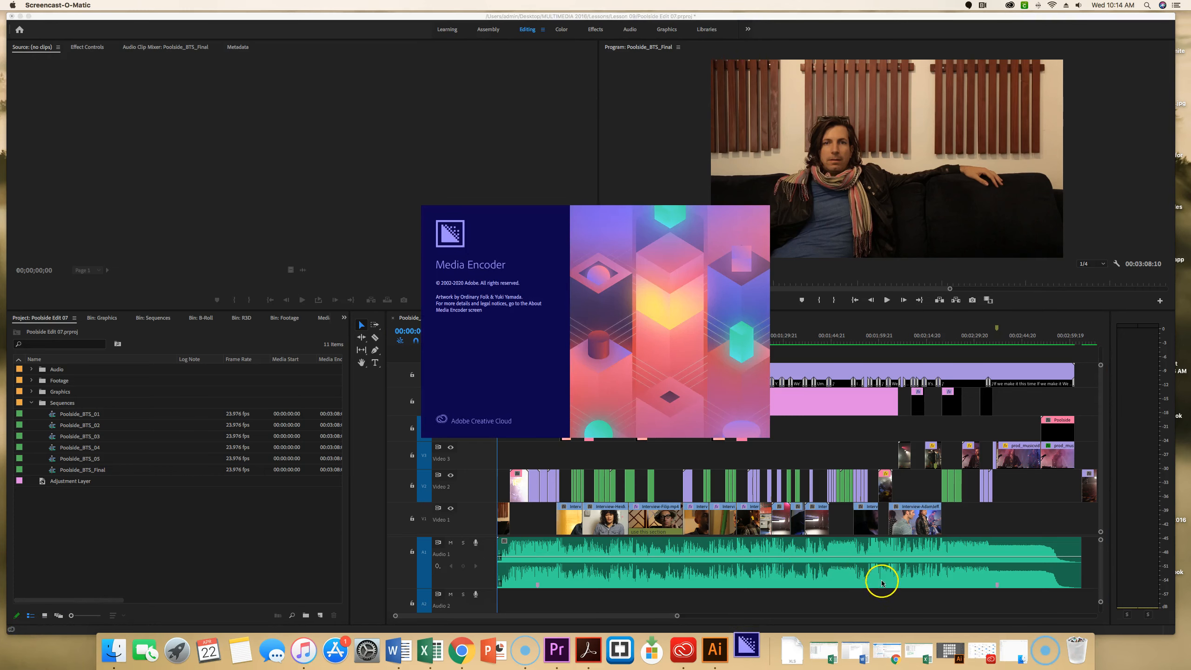